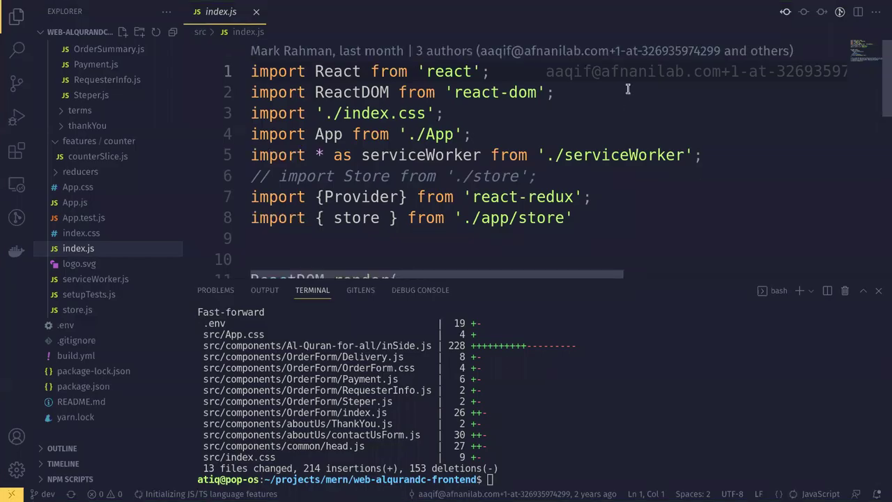
click(880, 291)
click(622, 280)
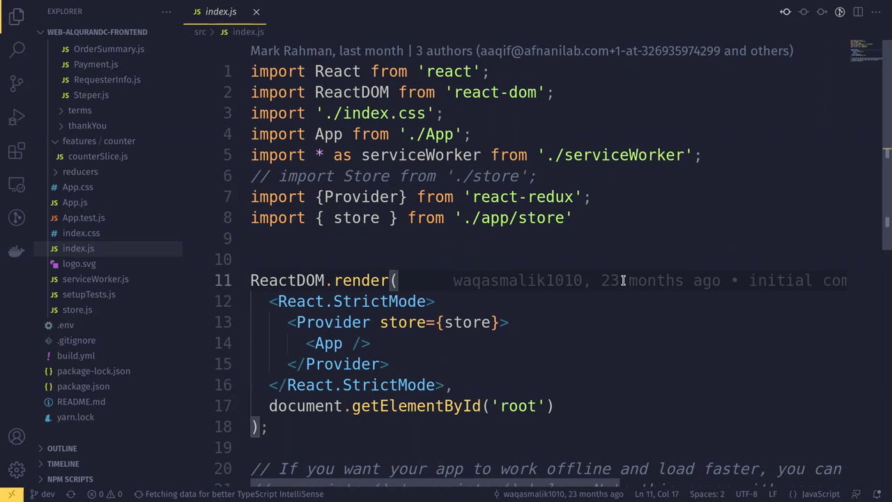
click(603, 192)
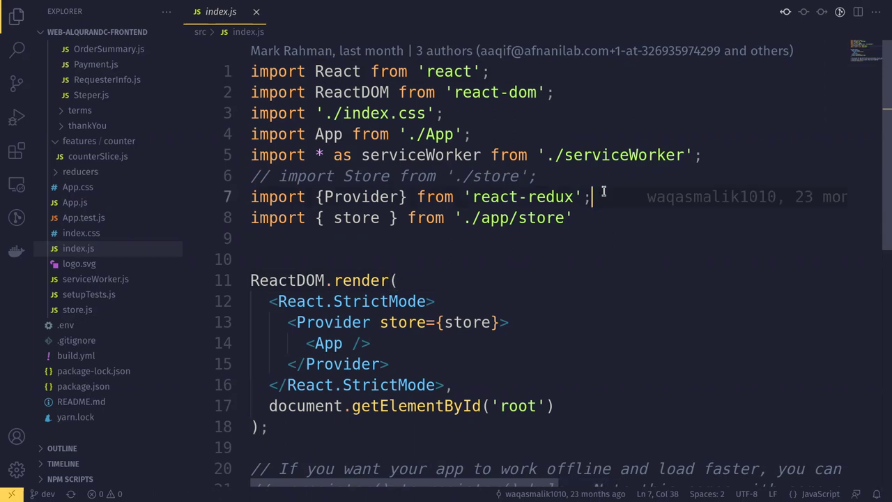
Run git pull in the project's integrated terminal, and create the production build with yarn build.
key(ctrl+grave)
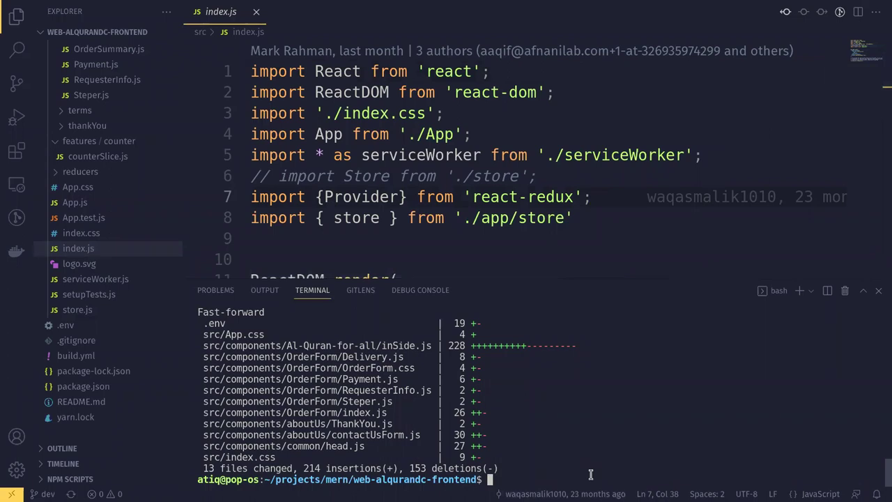
text(git pull)
key(Return)
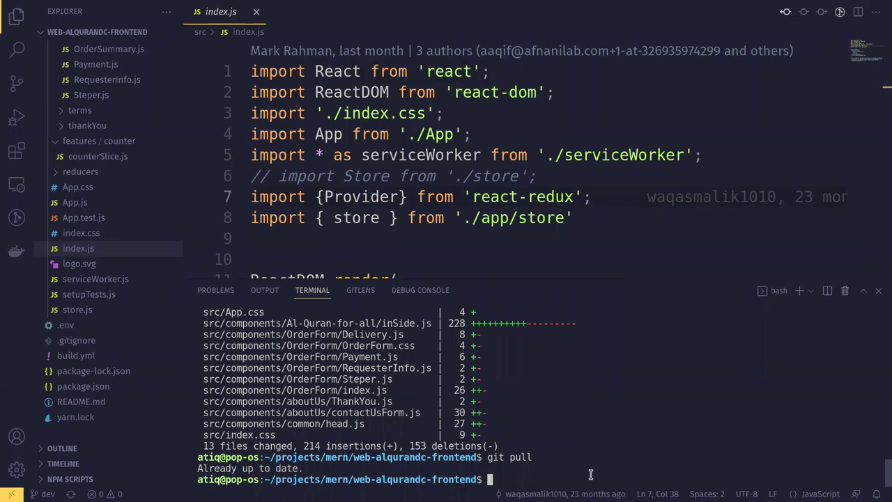
text(yarn build)
key(Return)
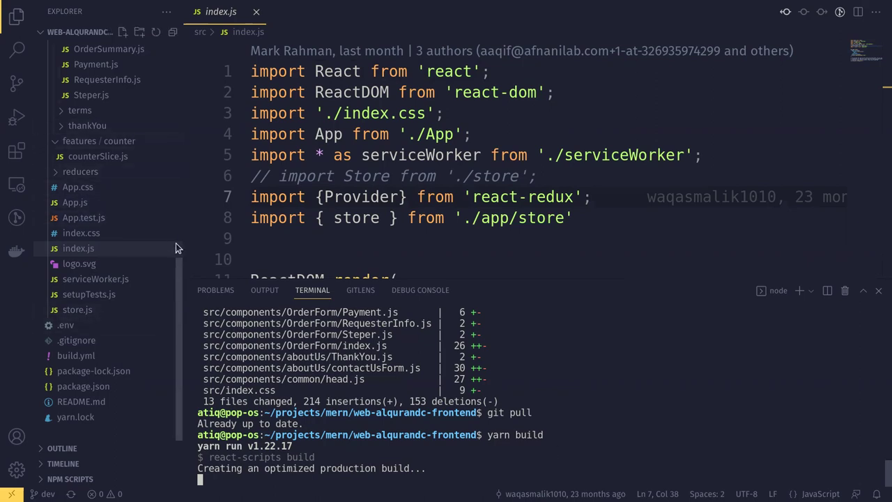
Collapse the components and src folders in the project's file tree.
scroll(177, 248, up, 10)
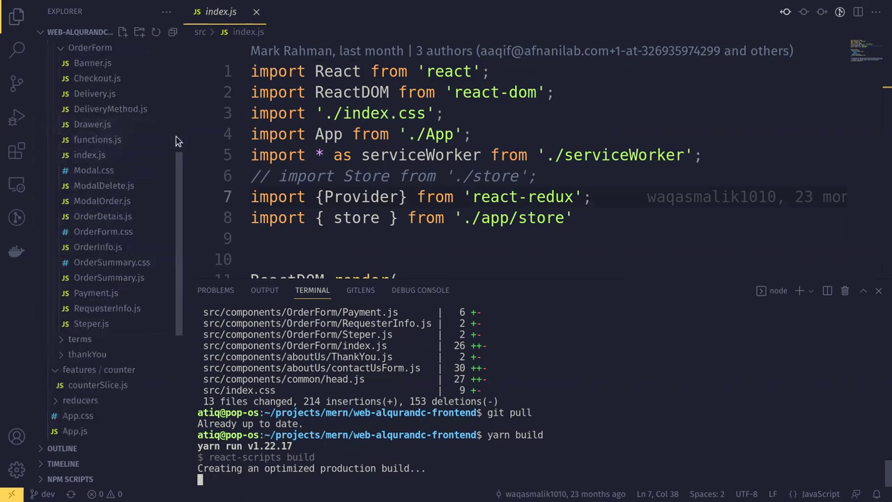
click(78, 142)
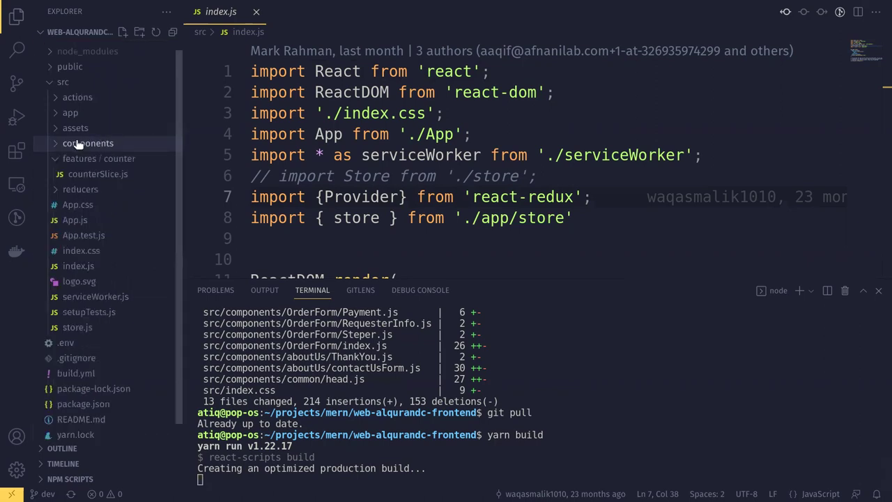
click(63, 83)
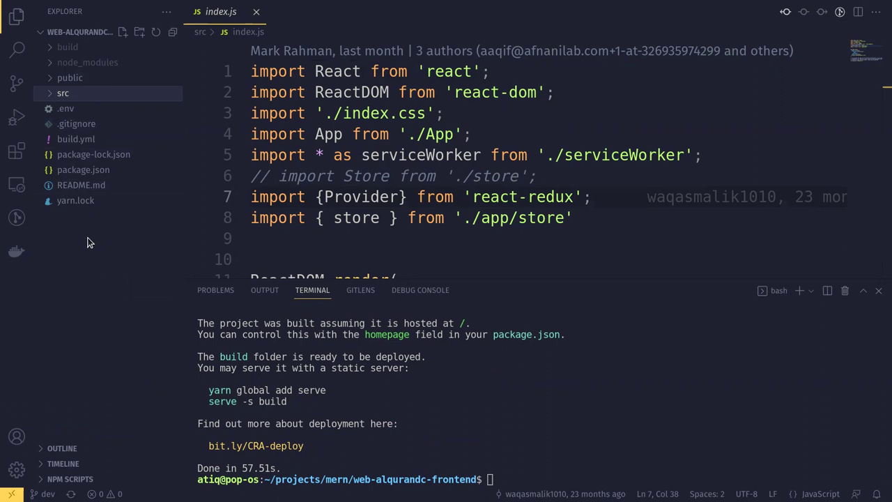
Open the .htaccess file in the public folder to review its rewrite and redirect rules, and close it and the folder.
click(71, 79)
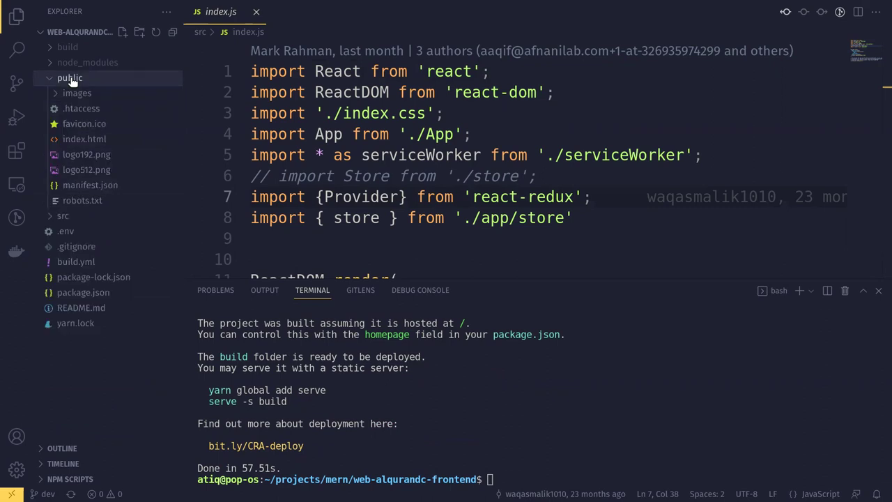
click(80, 111)
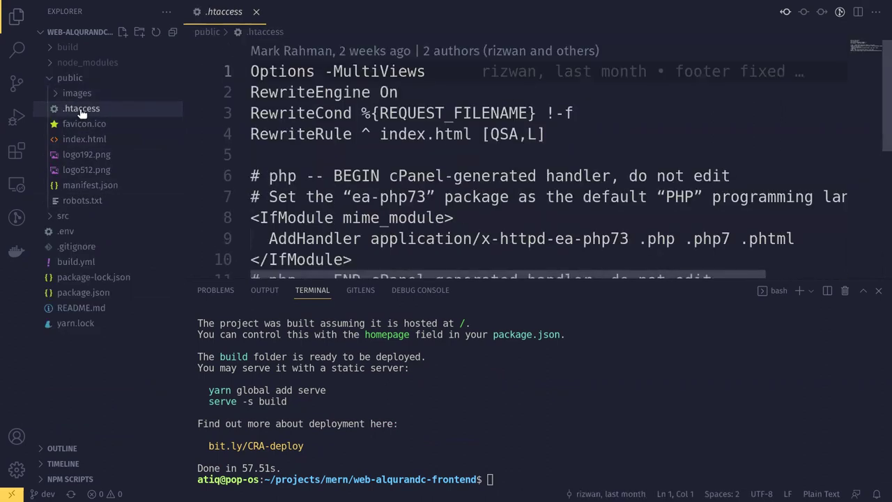
click(416, 159)
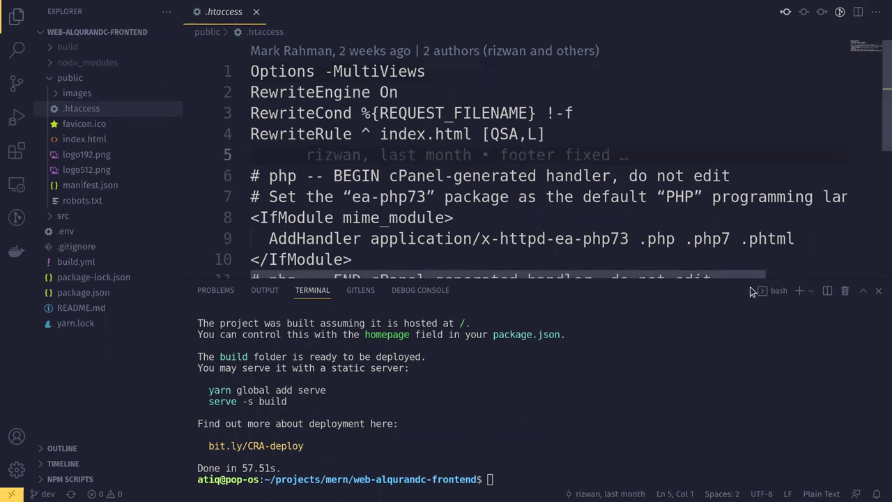
click(877, 291)
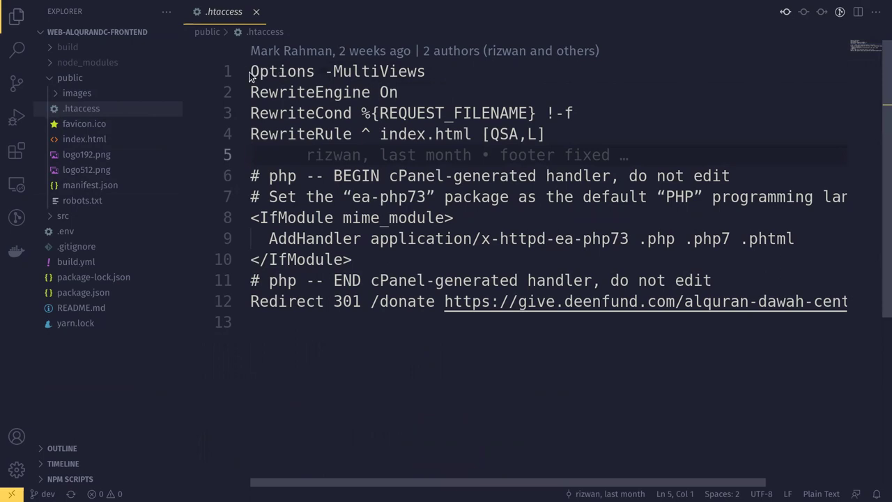
click(256, 12)
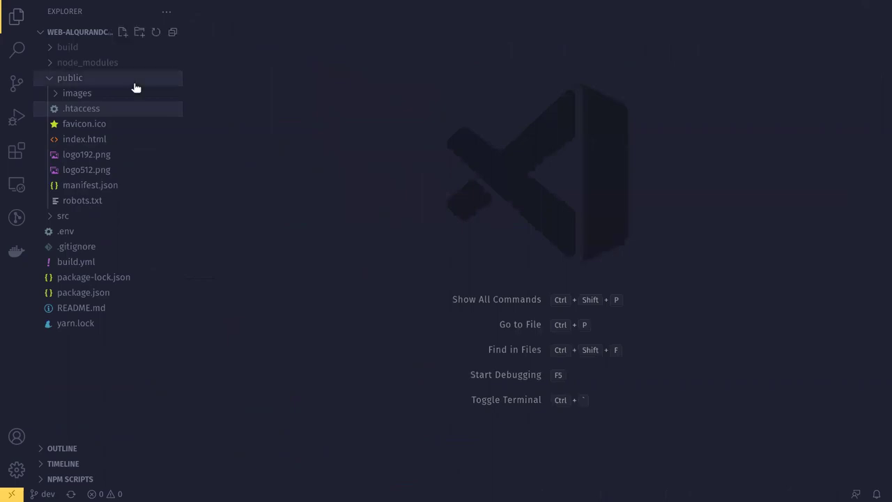
click(75, 78)
Open the project's build folder in the system file manager and show its hidden files.
right_click(73, 52)
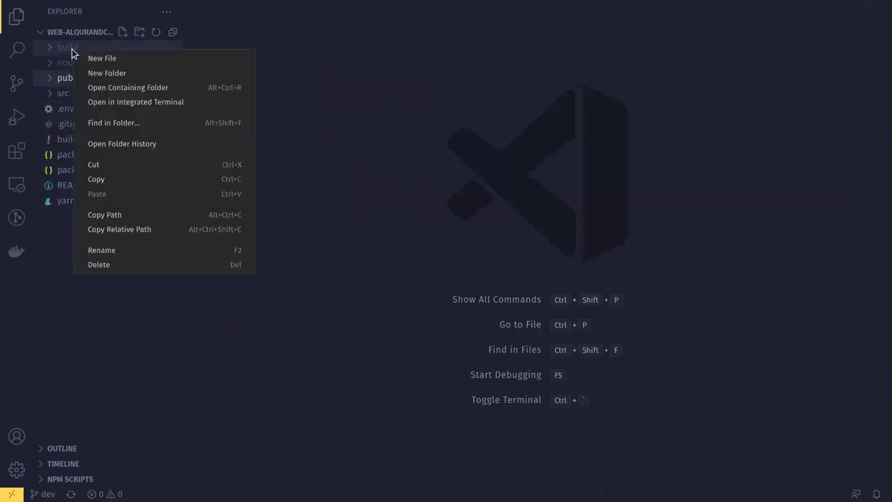
click(112, 101)
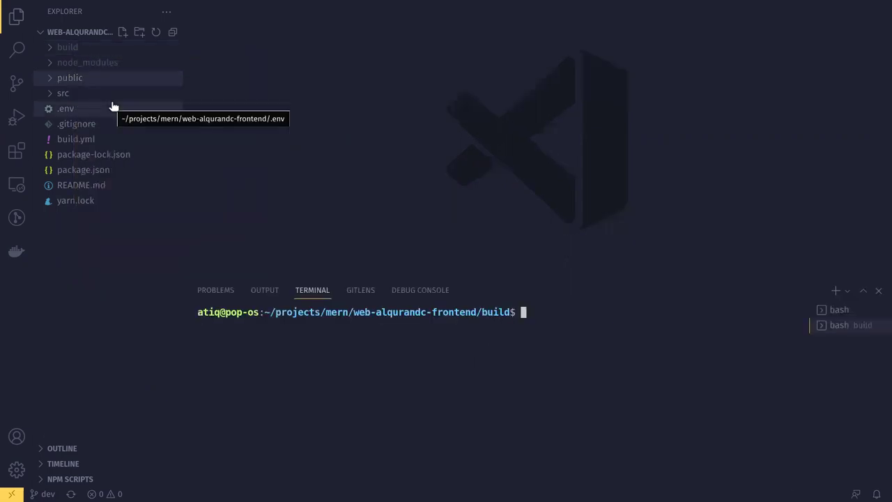
right_click(68, 47)
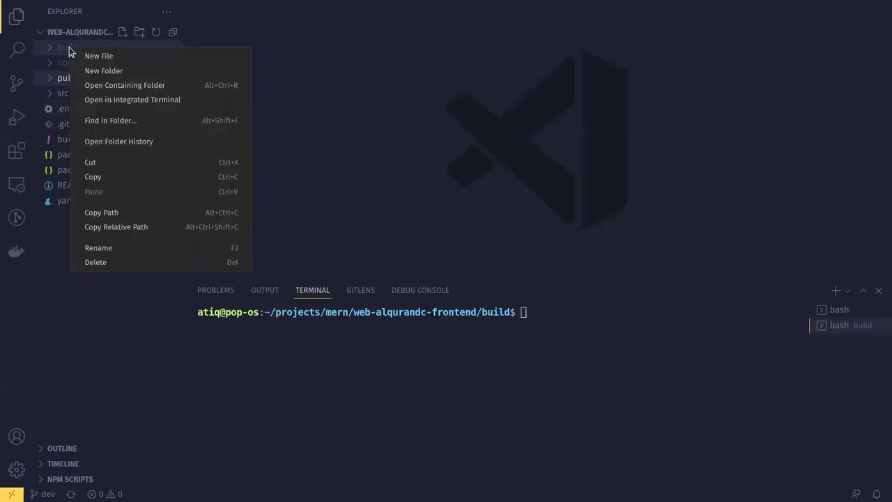
click(96, 87)
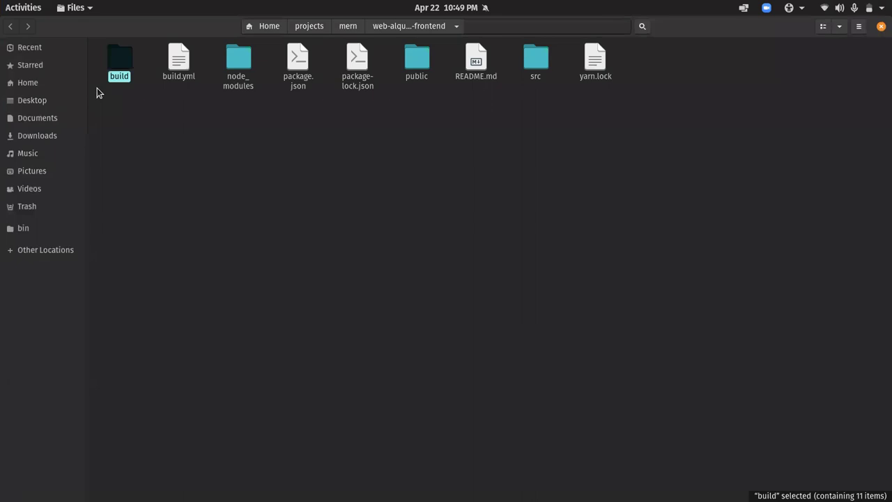
double_click(125, 70)
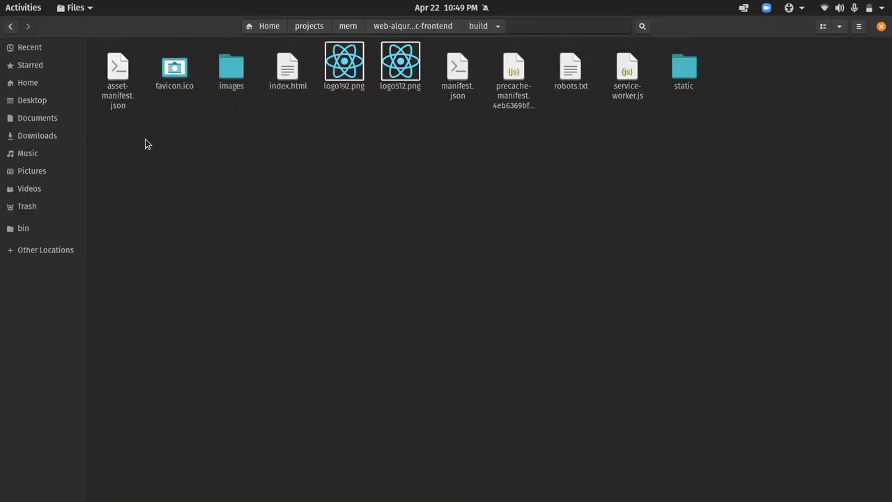
click(858, 26)
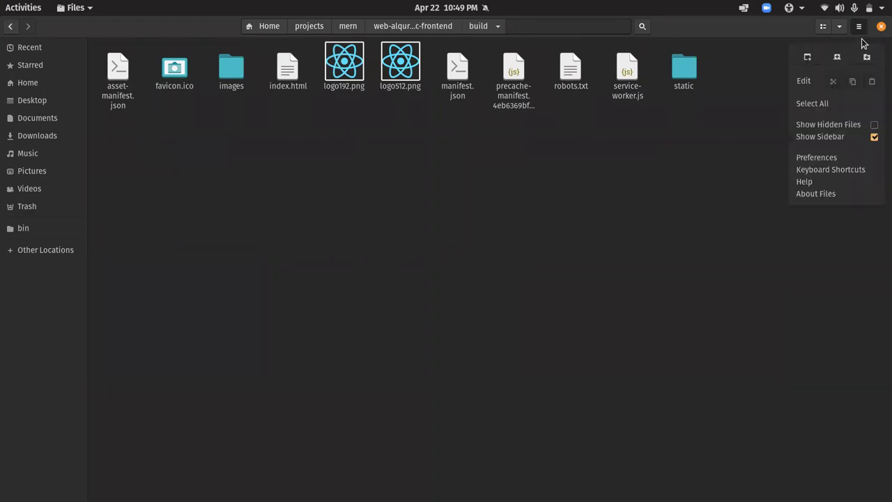
click(874, 126)
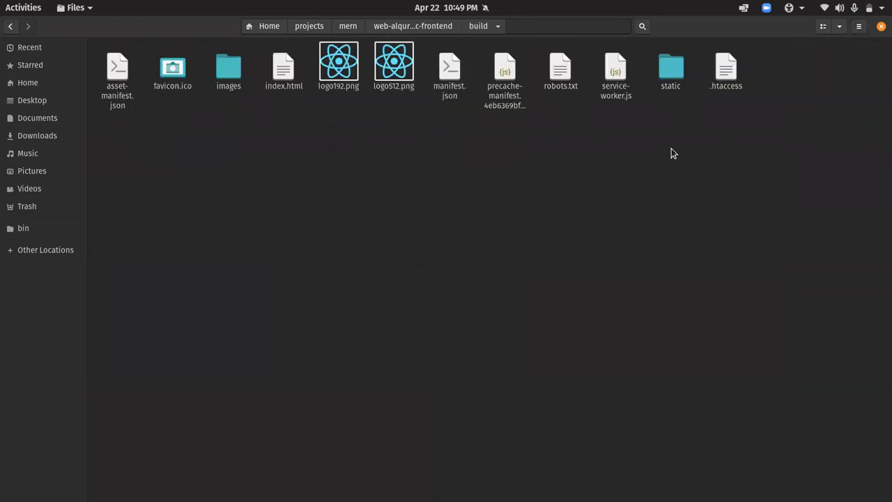
Compress all contents of the build folder, including .htaccess, into a .zip archive named build.
click(118, 105)
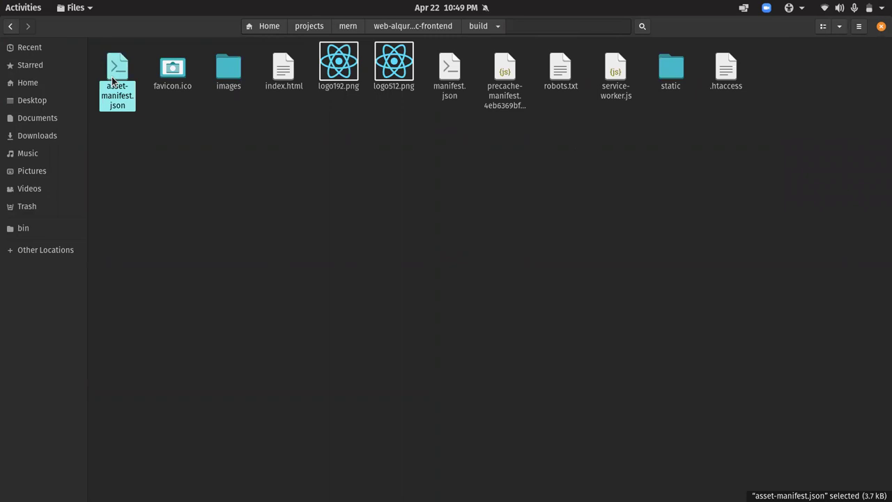
key(ctrl+a)
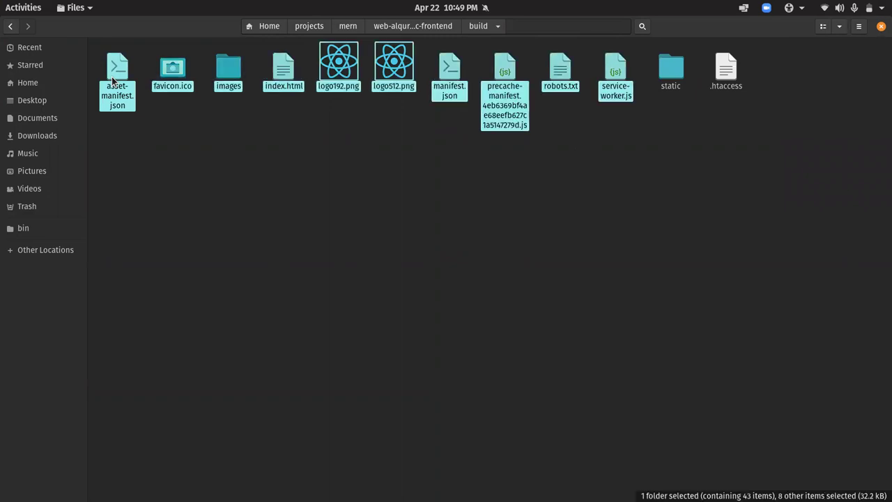
right_click(230, 76)
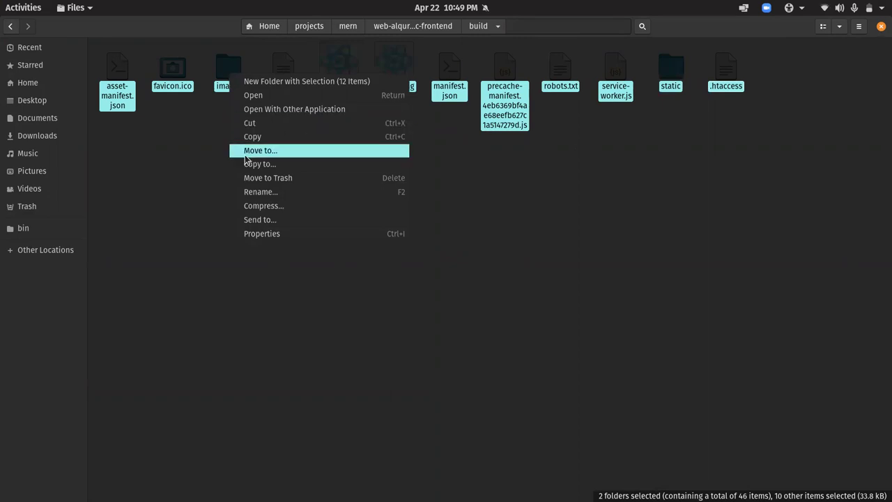
click(256, 204)
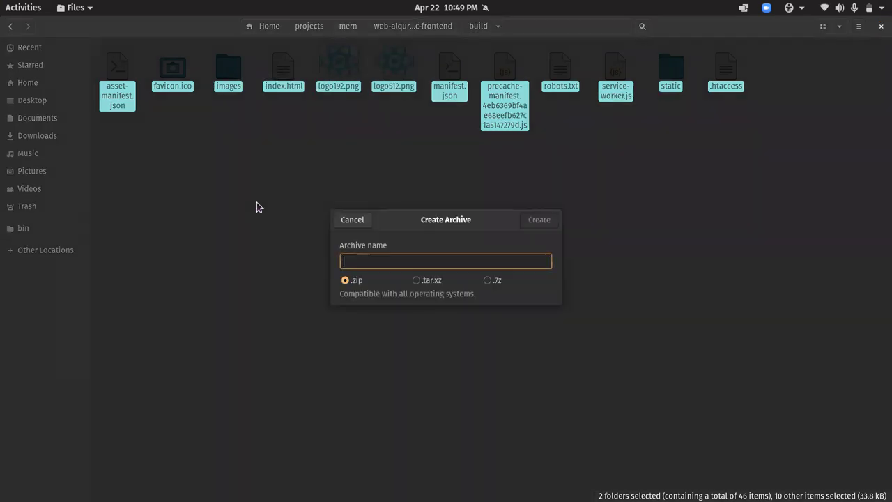
text(build)
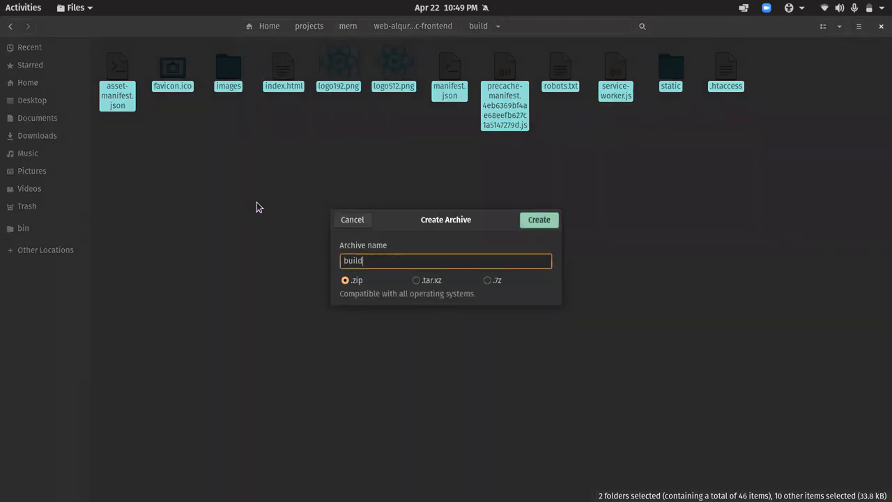
click(550, 224)
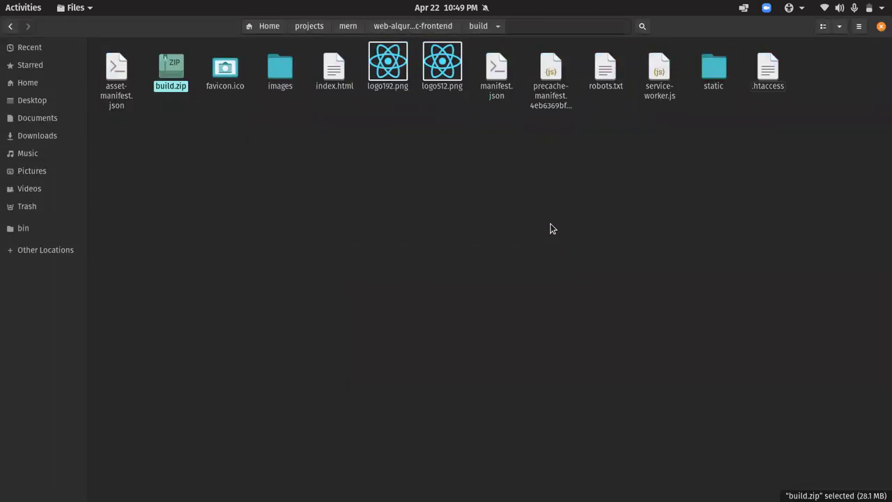
click(551, 228)
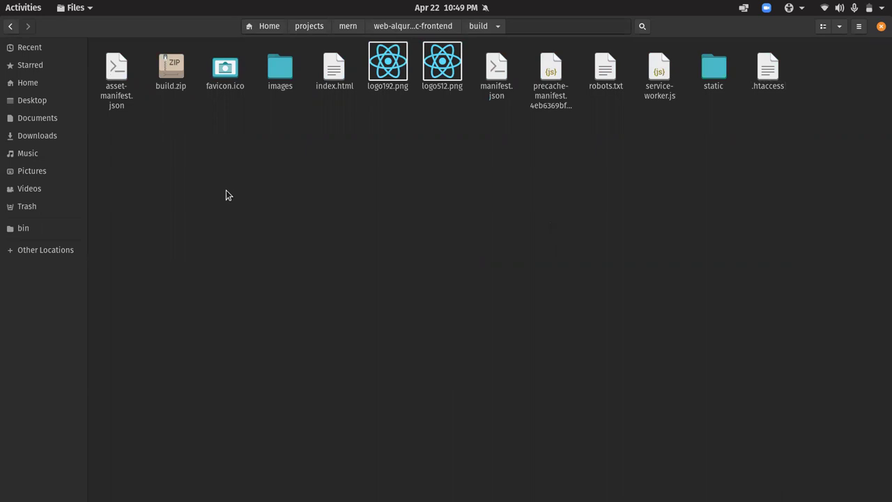
Switch to Google Chrome and upload build.zip from projects/mern/web-alqurandc-frontend/build to the public_html/dev folder in cPanel.
key(alt+Tab)
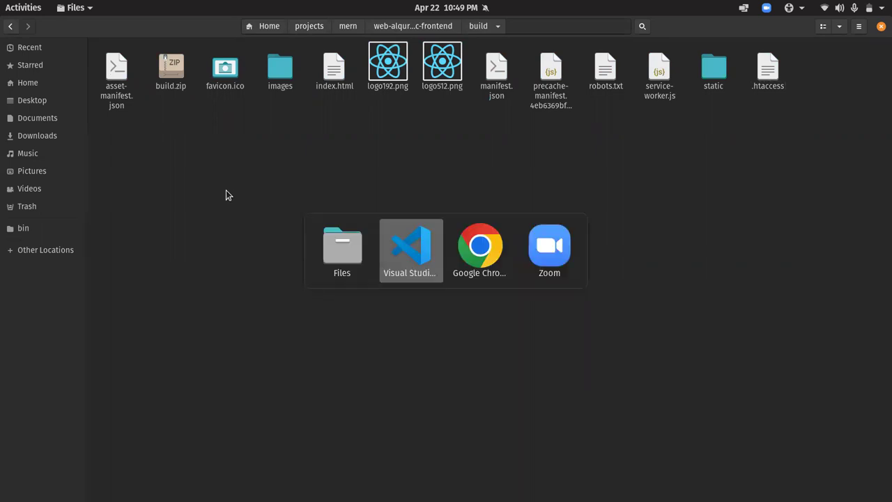
key(alt+Tab)
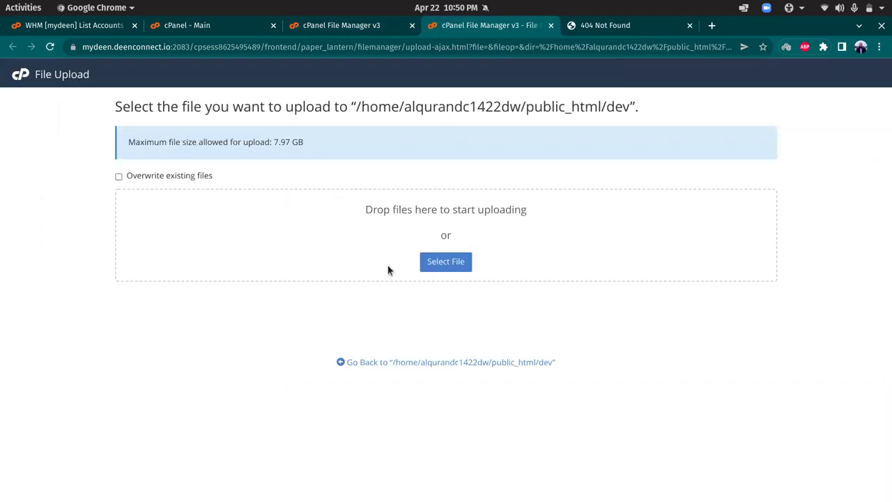
click(439, 268)
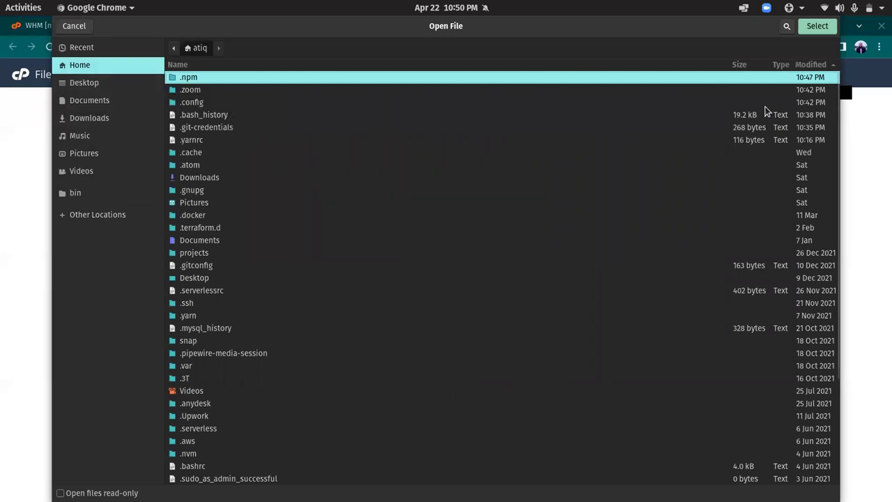
text(pro)
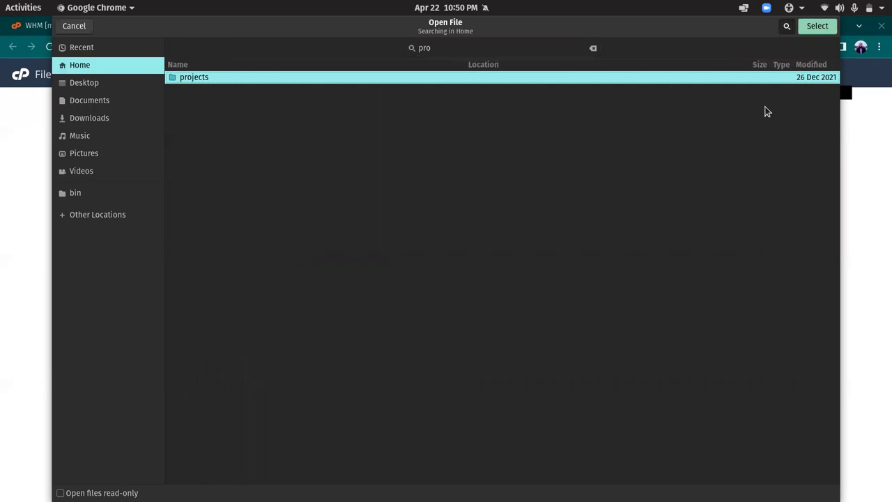
text(jects)
key(Return)
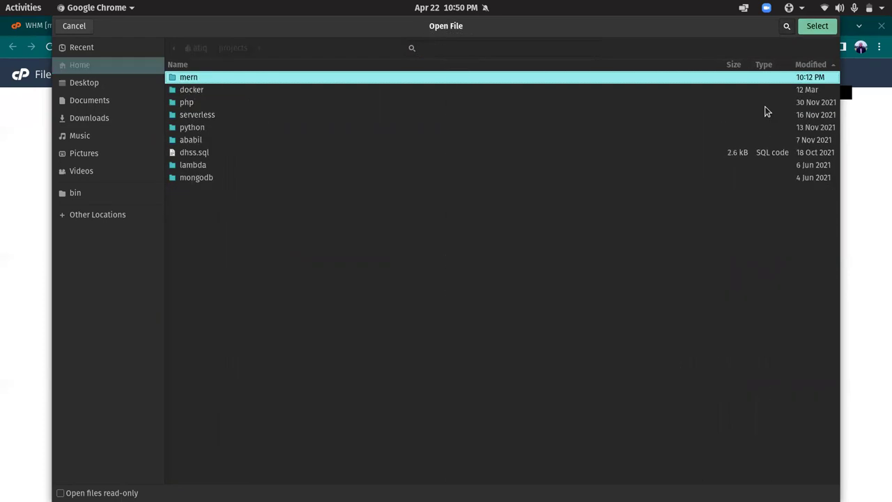
key(Return)
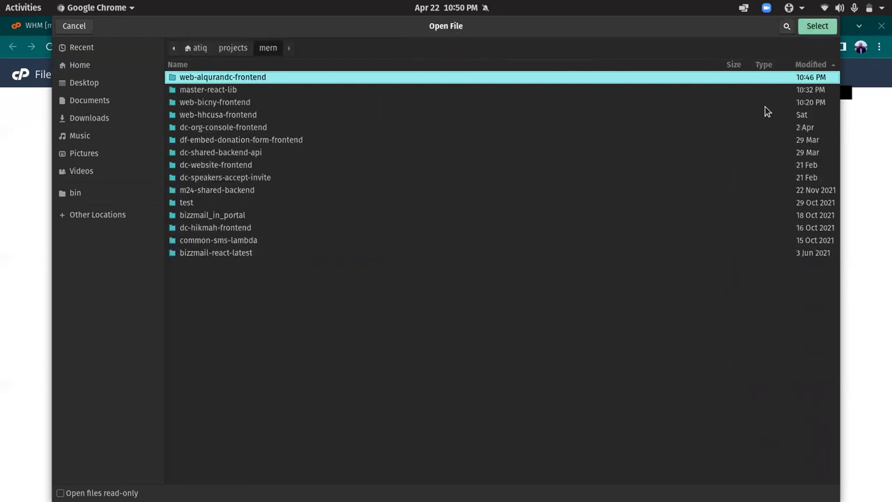
key(Return)
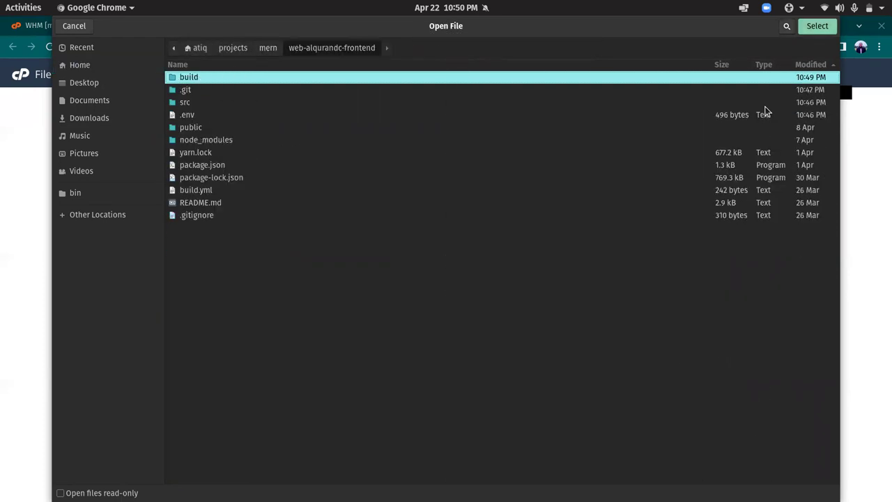
double_click(220, 77)
double_click(203, 77)
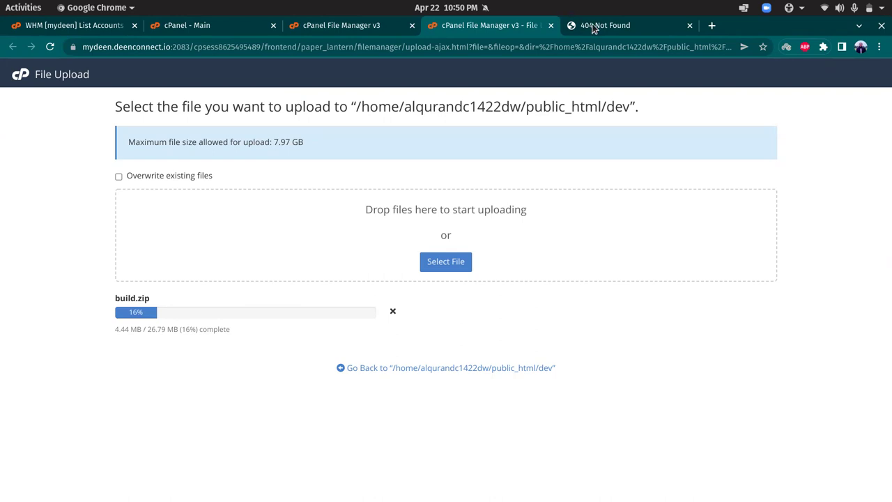
Reload dev.alqurandc.org to check the site while build.zip uploads, and return to the upload page.
click(616, 33)
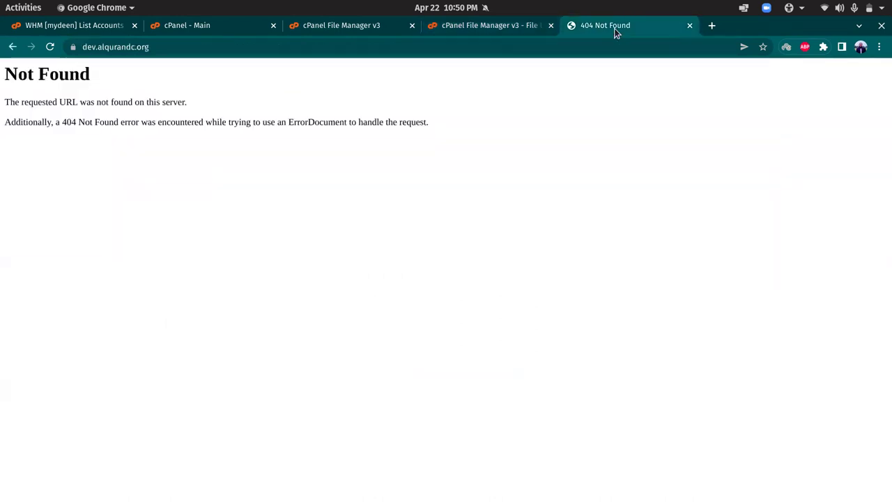
click(50, 46)
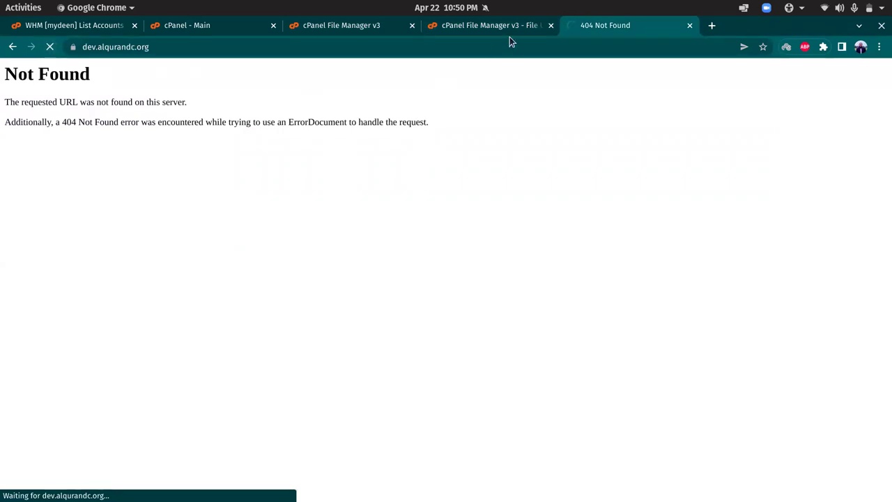
click(532, 30)
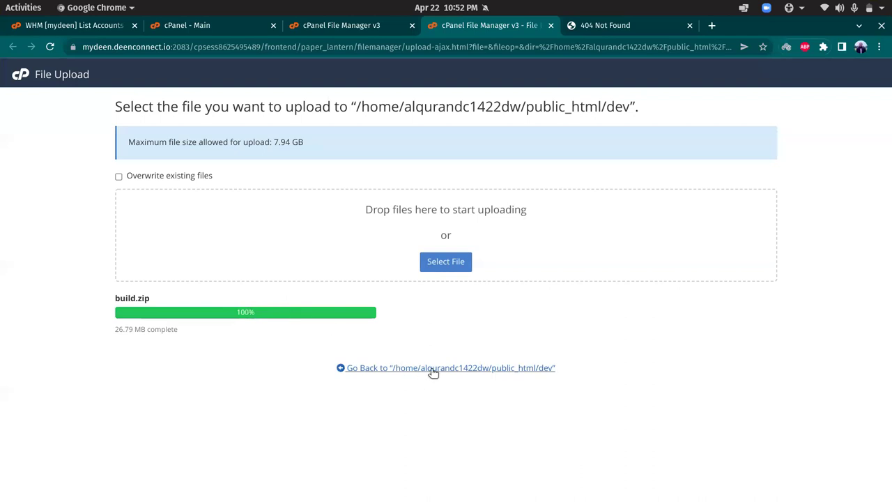
Close the finished upload page and refresh the public_html/dev file listing in the cPanel File Manager.
key(ctrl+w)
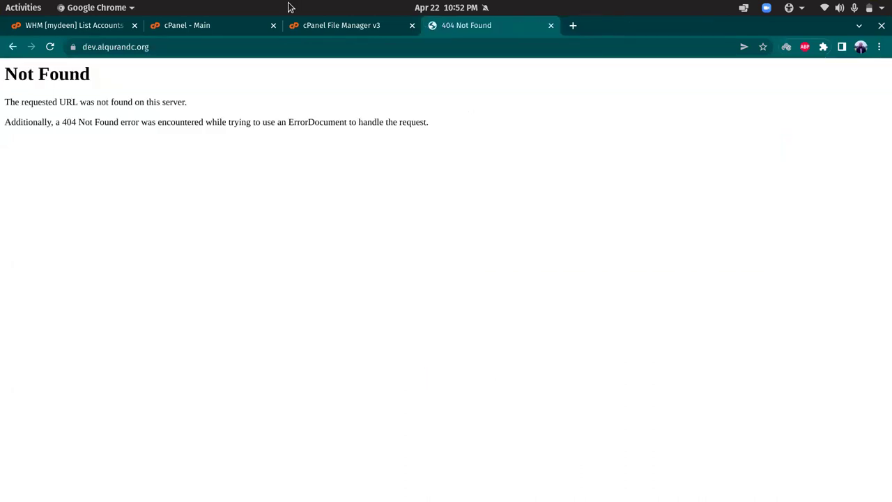
click(314, 28)
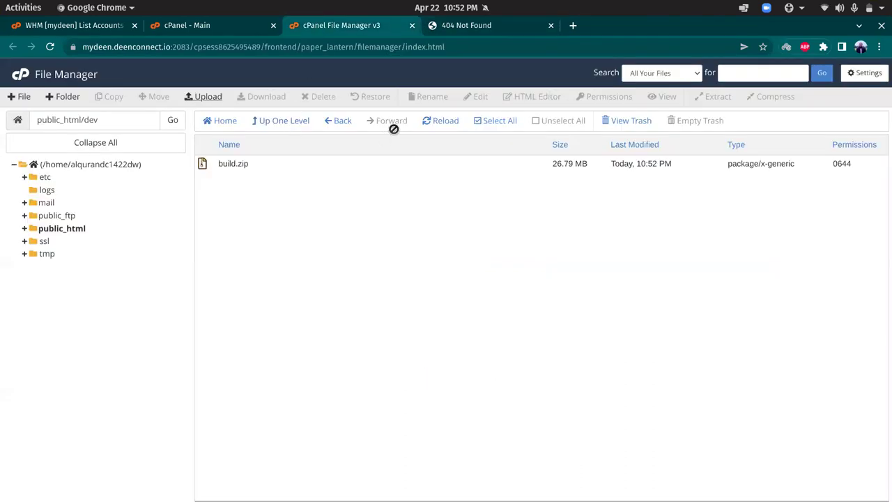
click(432, 123)
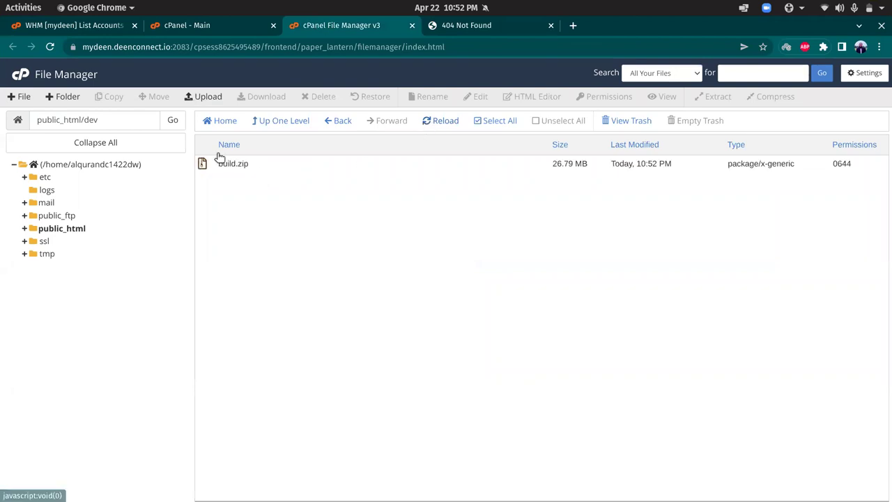
Extract build.zip into /public_html/dev, dismiss the extraction results, and refresh the folder listing.
click(204, 163)
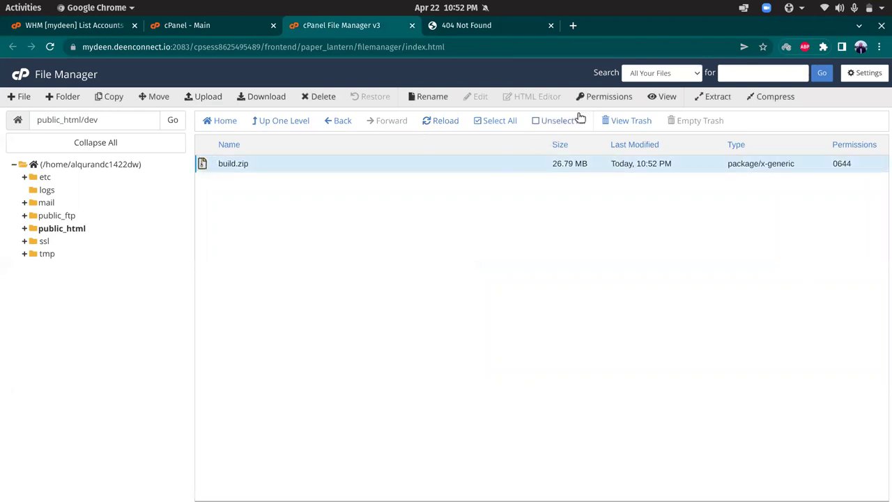
click(712, 97)
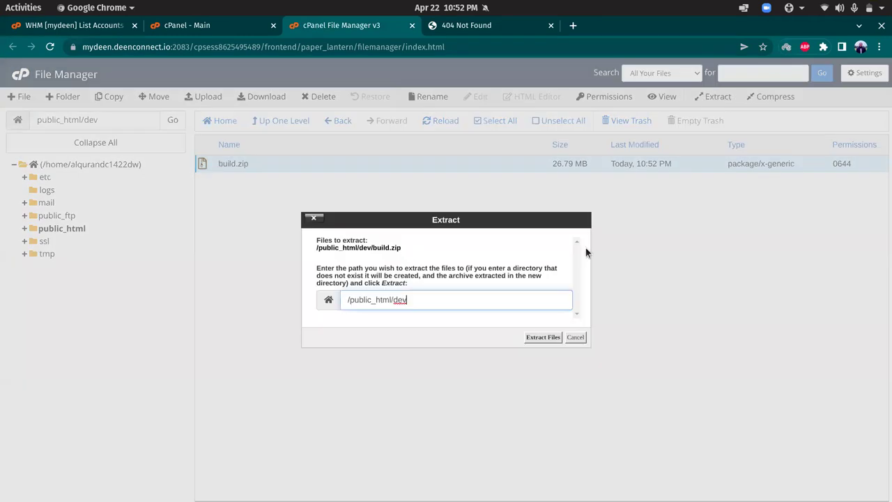
click(545, 337)
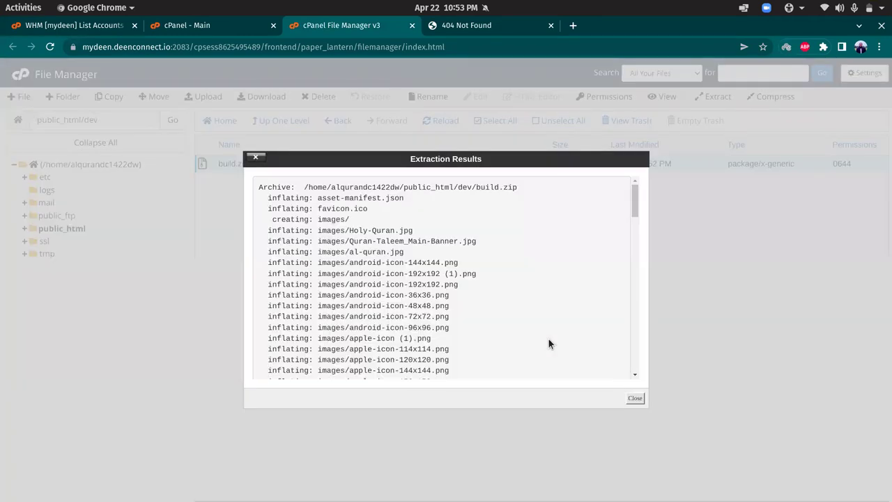
click(635, 398)
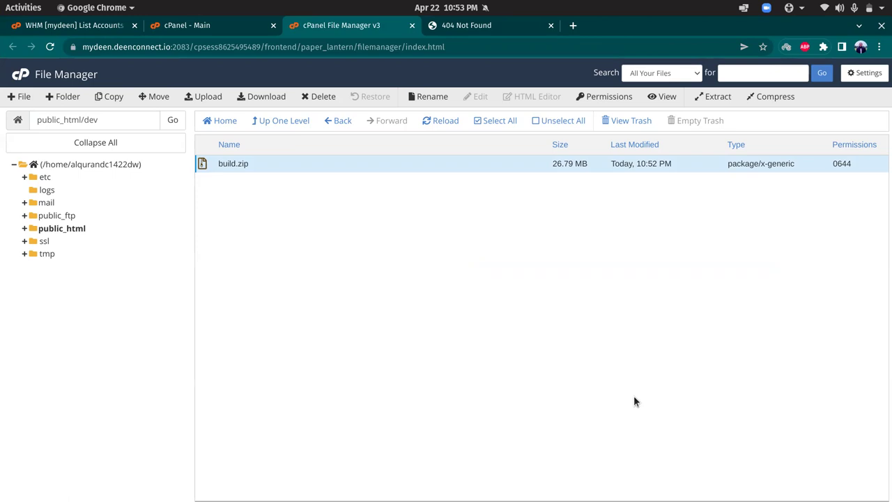
click(438, 126)
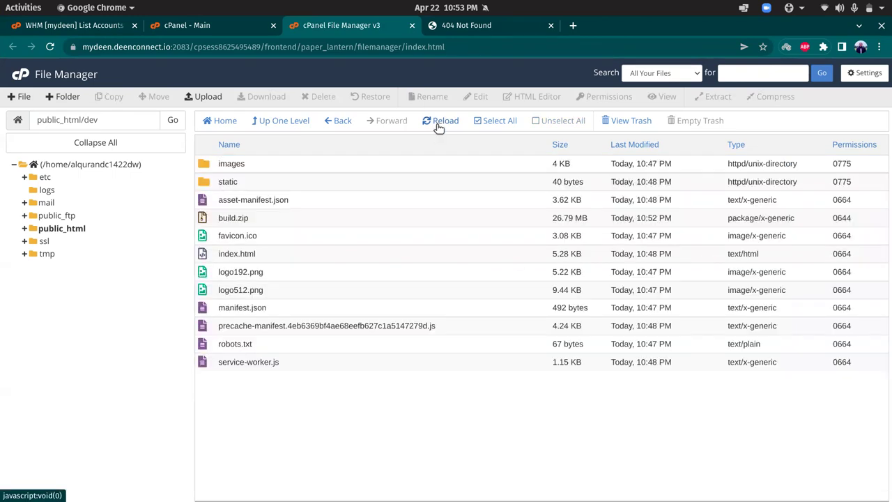
Reload dev.alqurandc.org to check the deployed site and look over its home page.
click(537, 31)
click(51, 50)
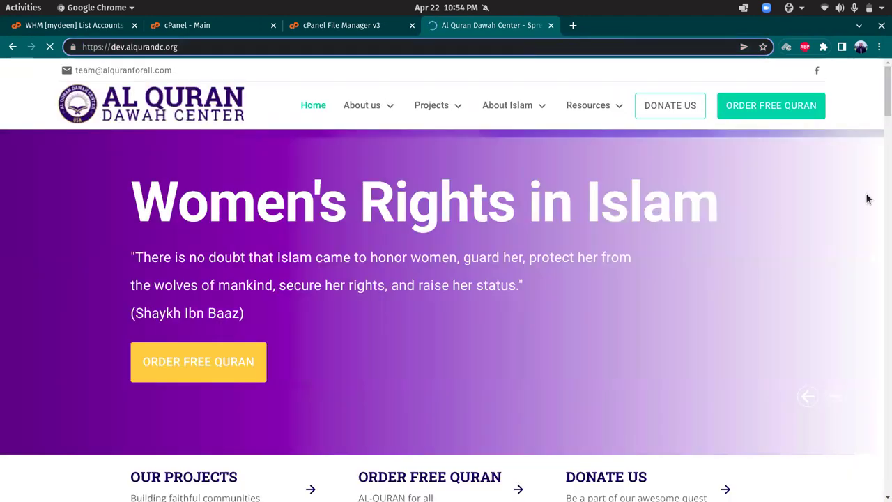
drag(880, 203, 881, 87)
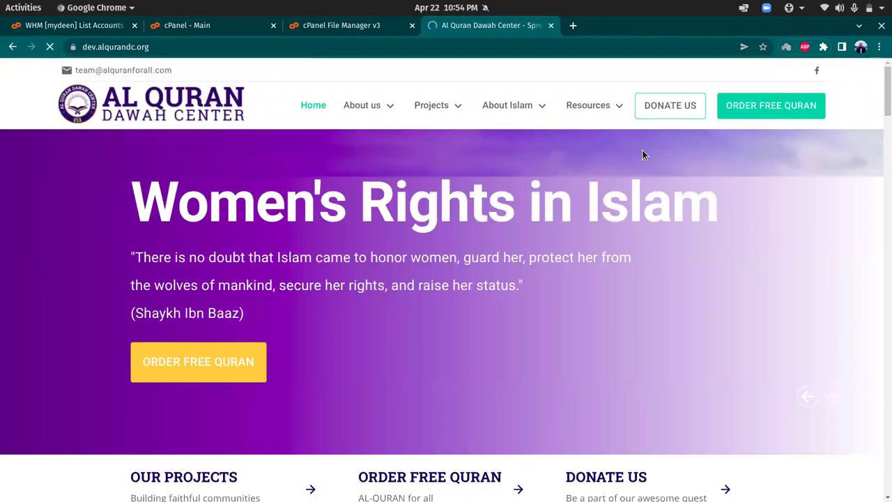